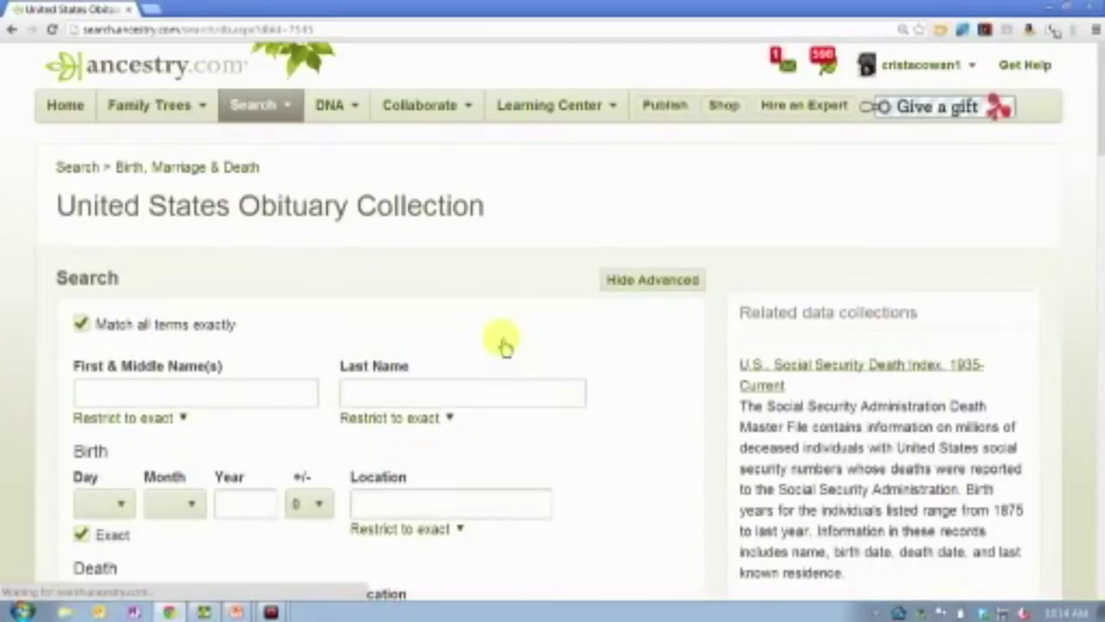
Step: Search the Obituary Collection for the surname with exact matching on, returning 3,272 results
left_click(83, 324)
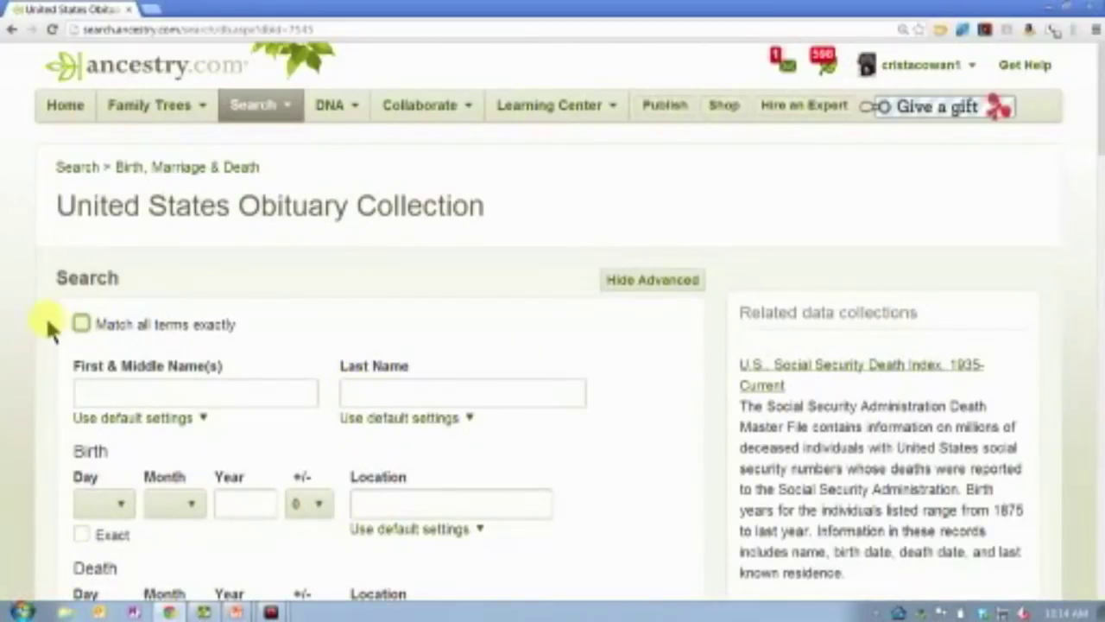
left_click(82, 324)
left_click(360, 390)
type("Smith")
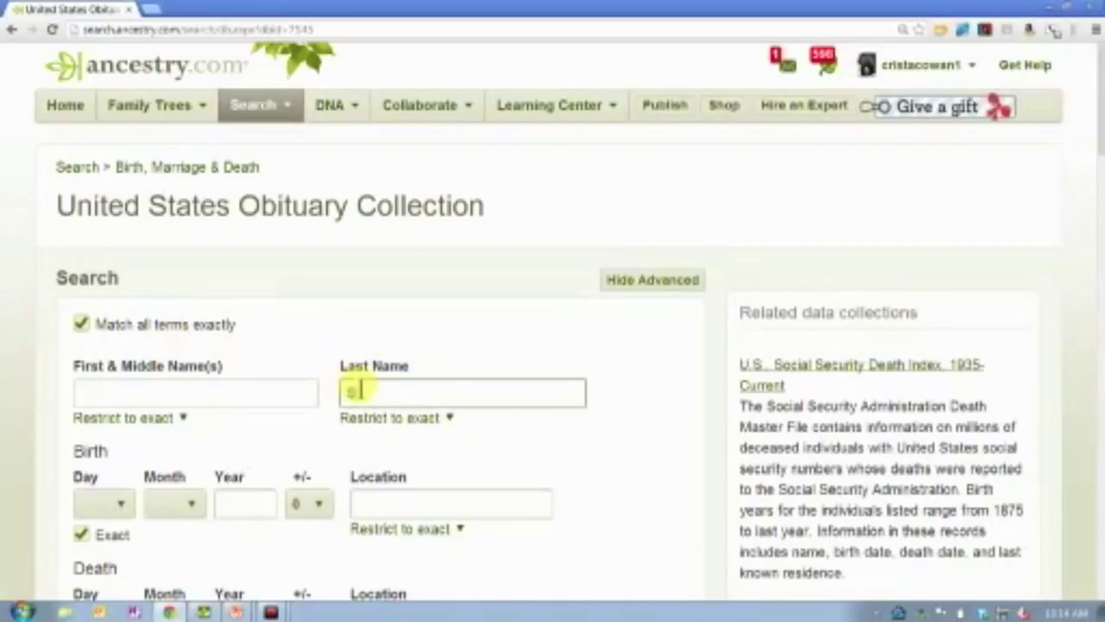
key("Return")
scroll(358, 388, "down", 10)
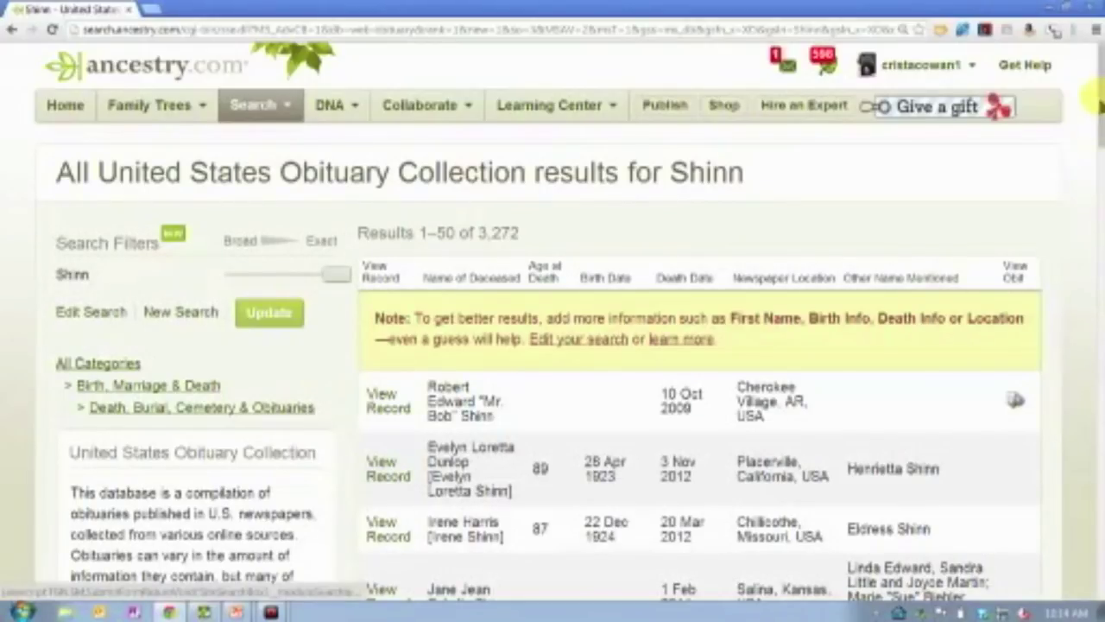
left_click_drag(1095, 96, 1096, 130)
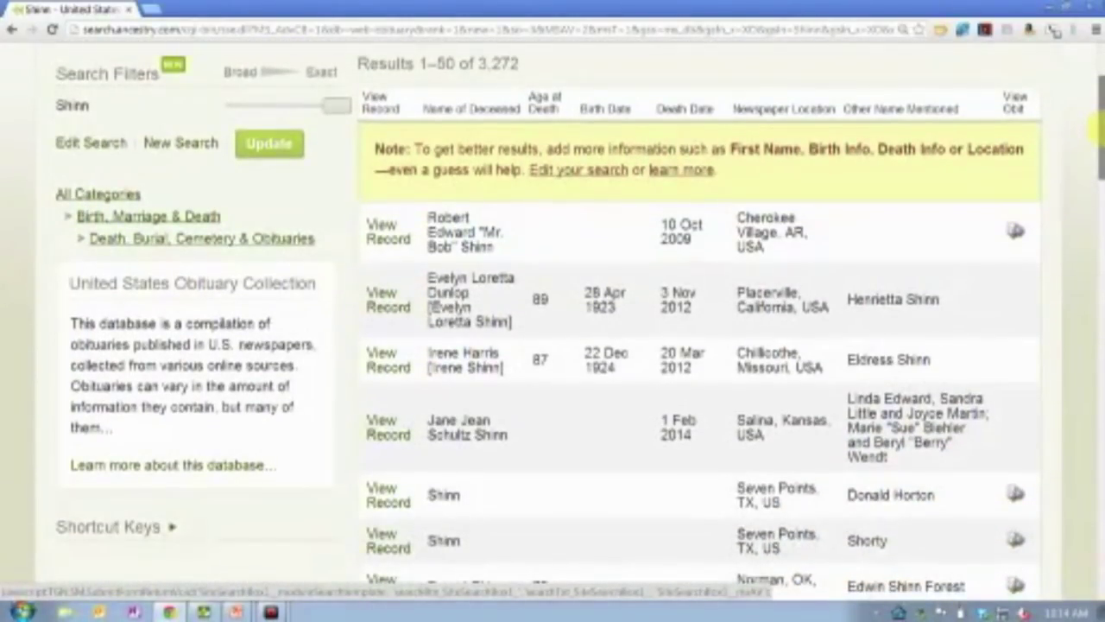
mouse_move(395, 309)
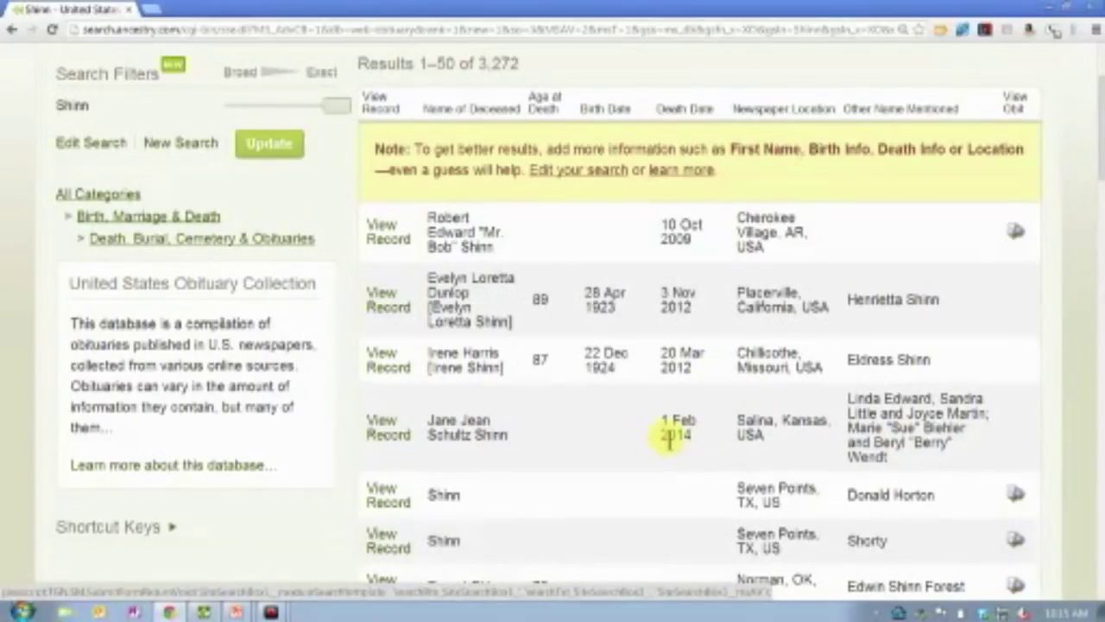
left_click_drag(1098, 134, 1096, 210)
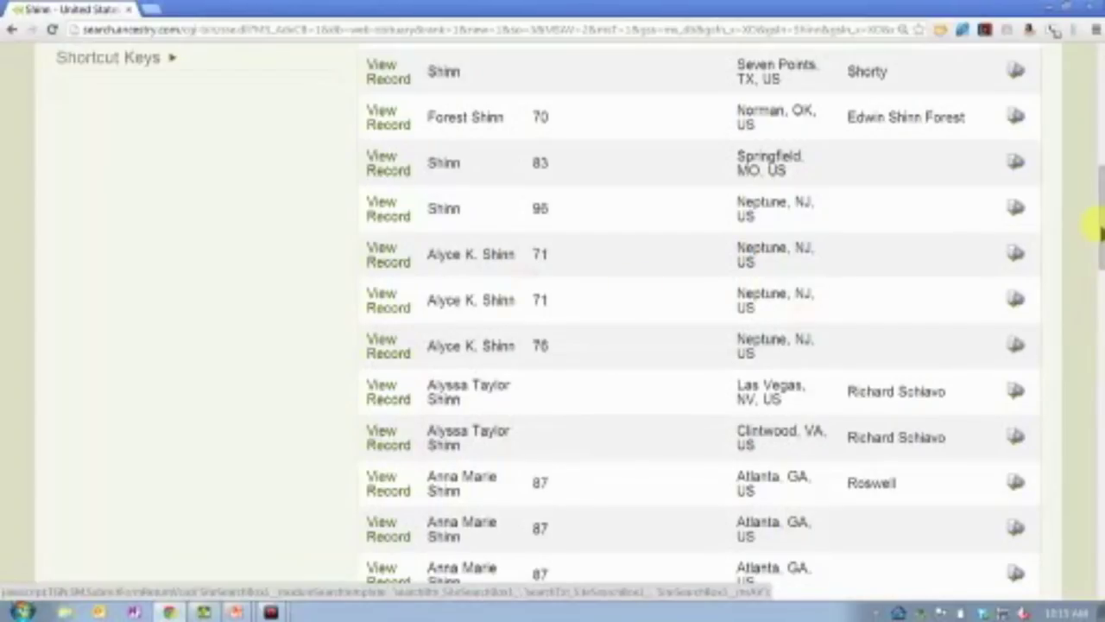
scroll(1098, 233, "down", 1)
scroll(1098, 245, "down", 1)
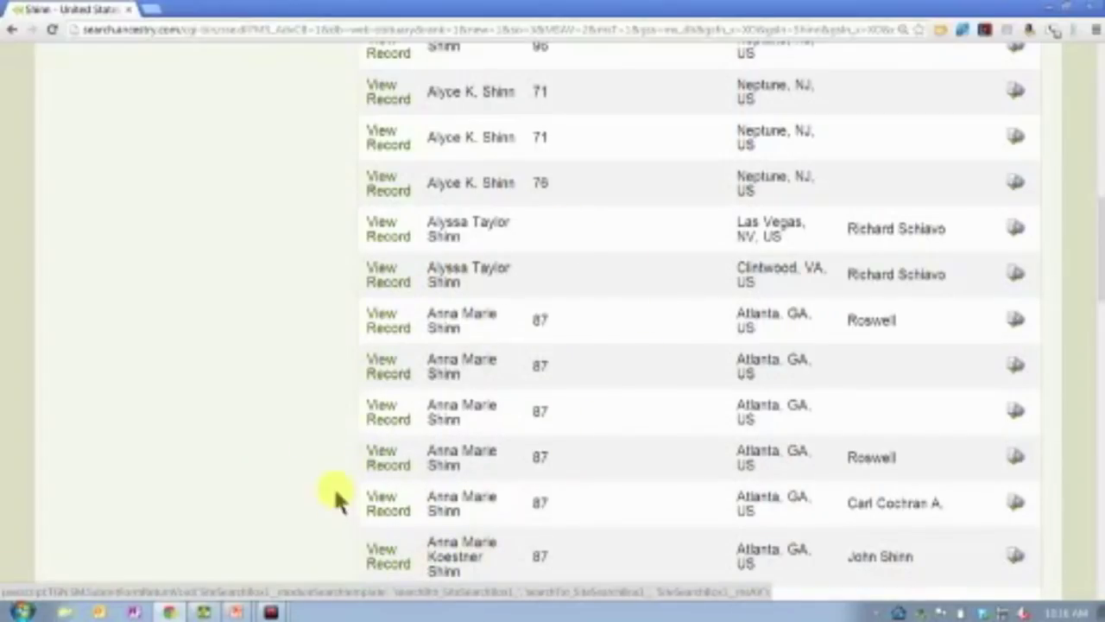
left_click_drag(1098, 246, 1098, 121)
Step: Open the Placerville, California record, read its full Mountain Democrat obituary, then go back
left_click(373, 252)
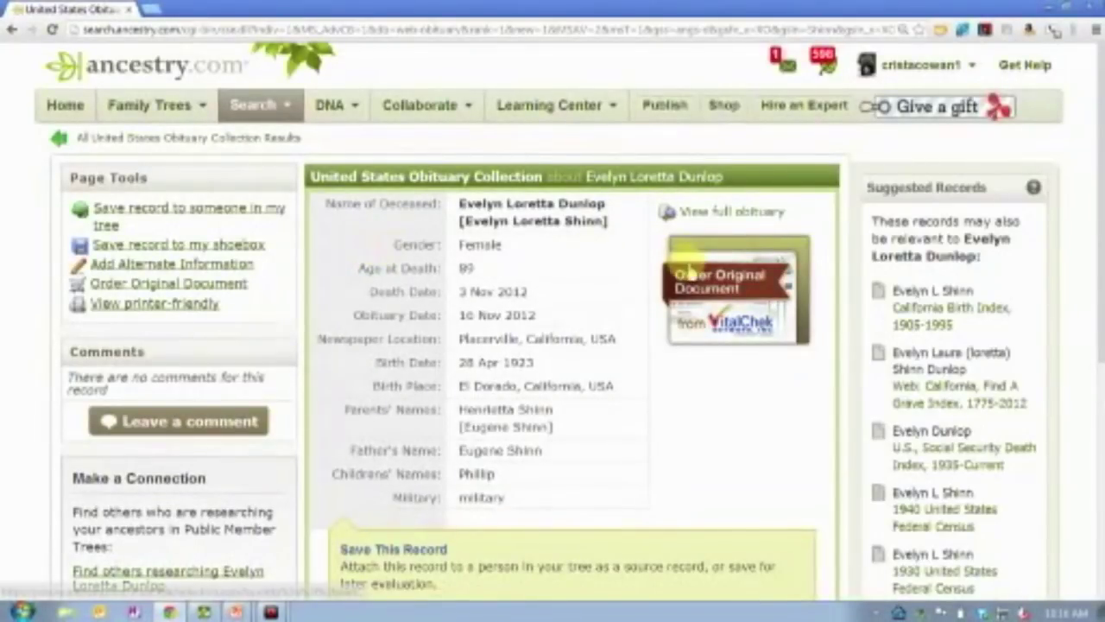
left_click(739, 216)
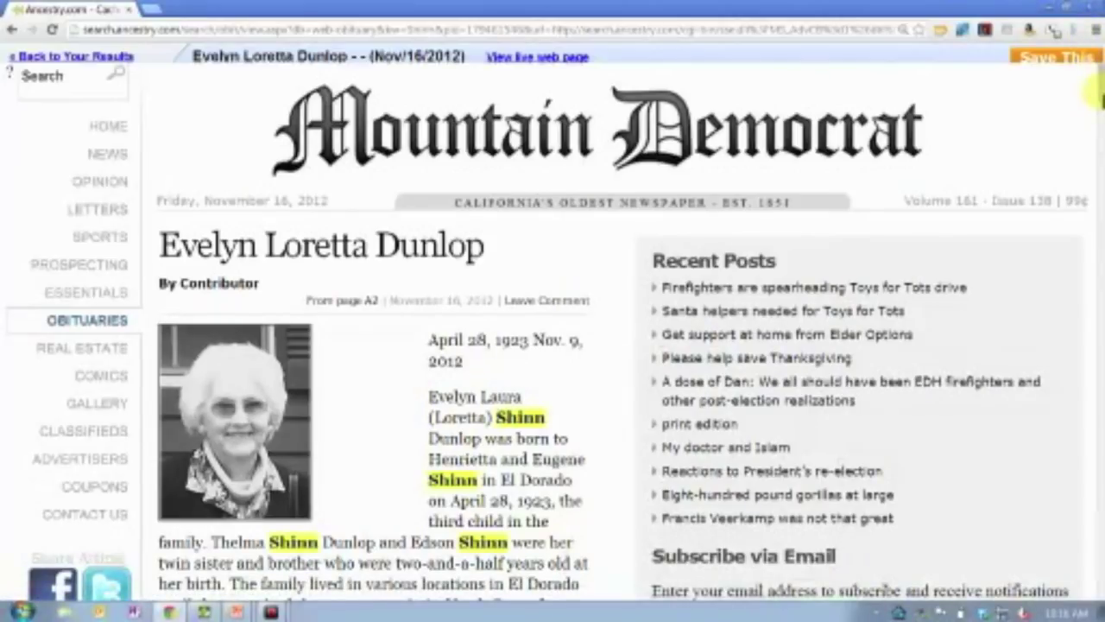
left_click_drag(1103, 94, 307, 15)
left_click(12, 30)
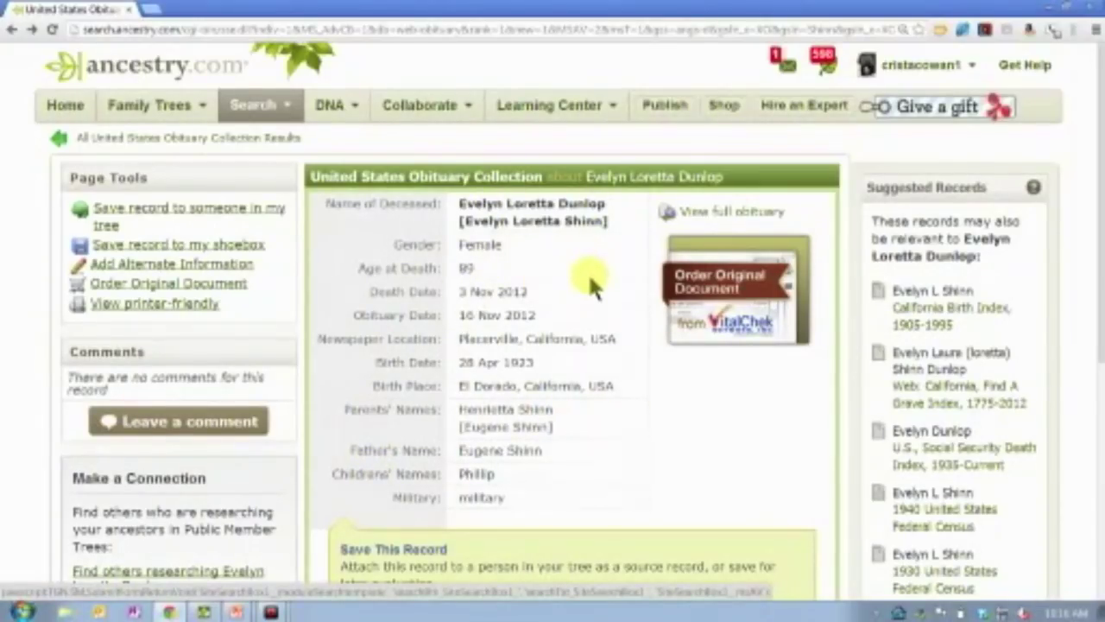
left_click(12, 31)
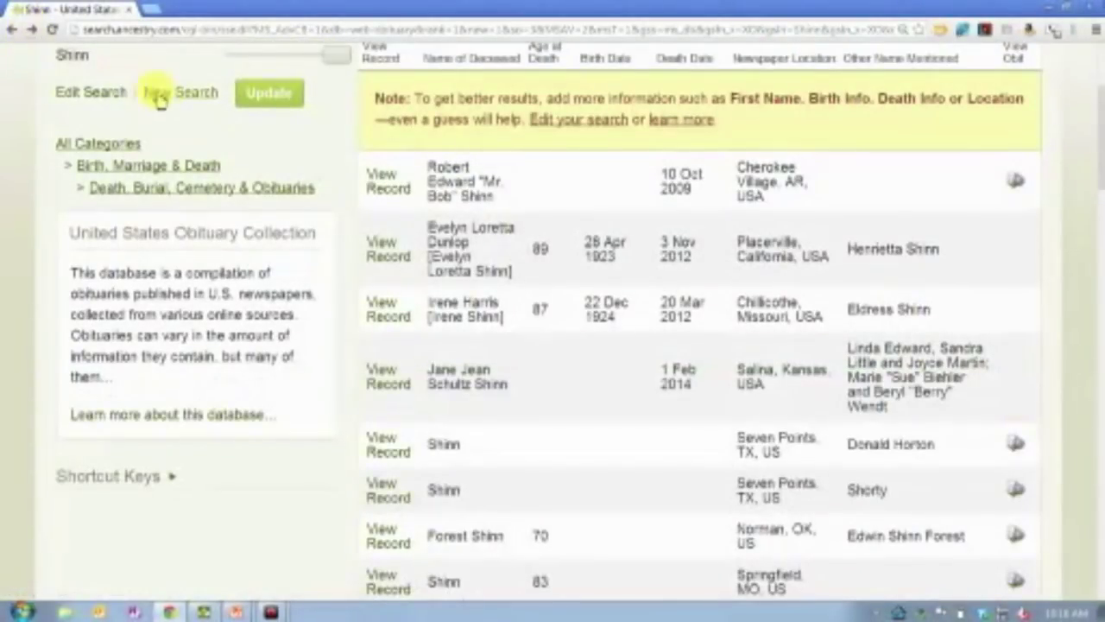
left_click(371, 244)
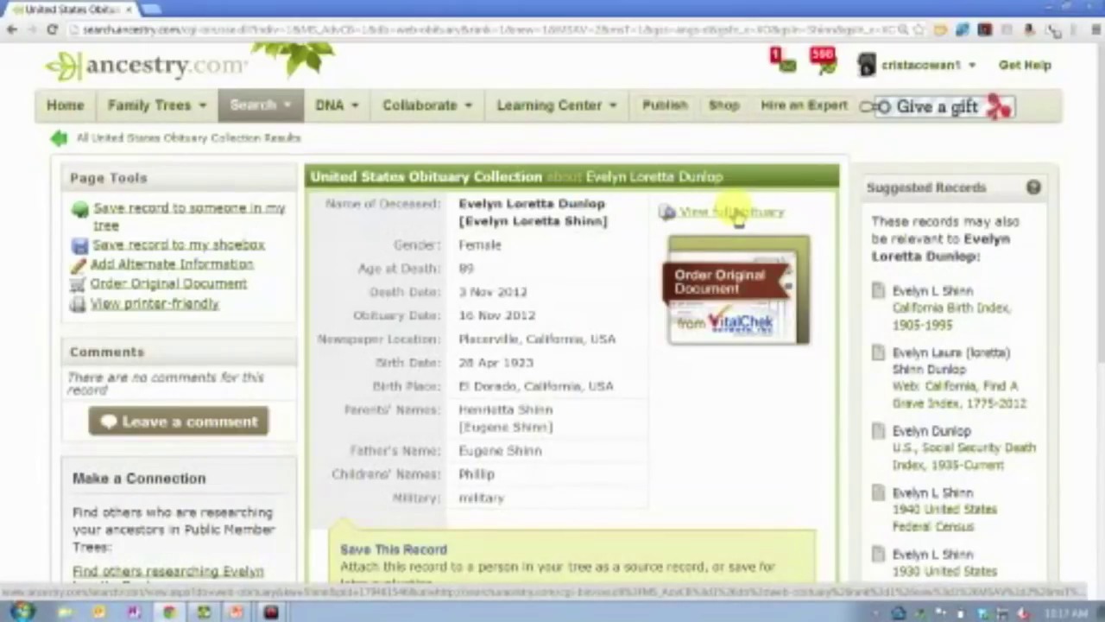
key("alt+Tab")
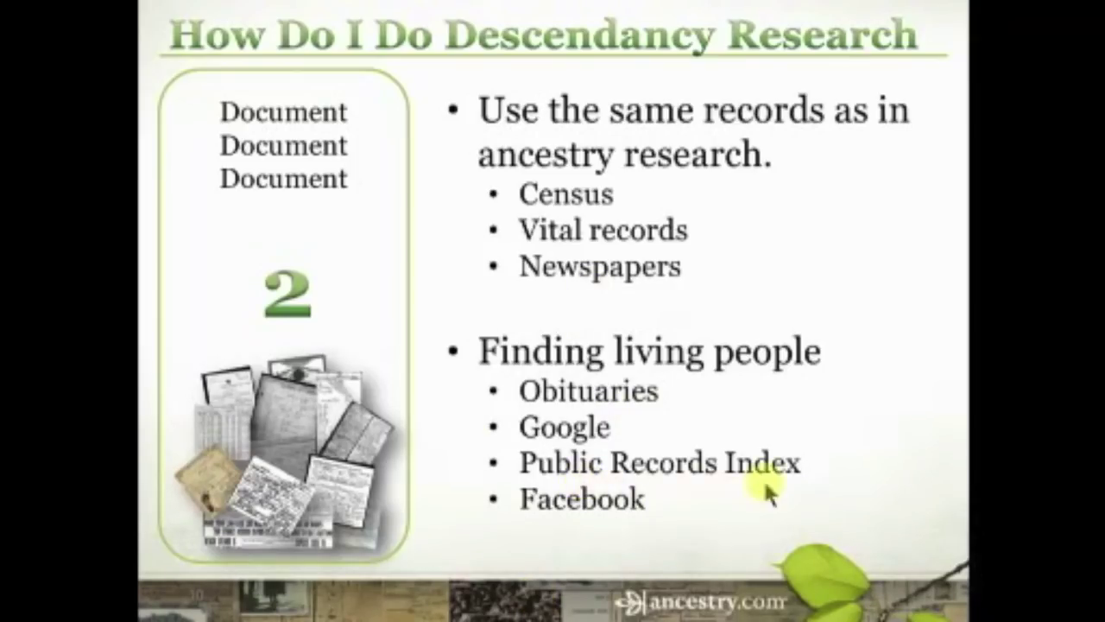
key("alt+Tab")
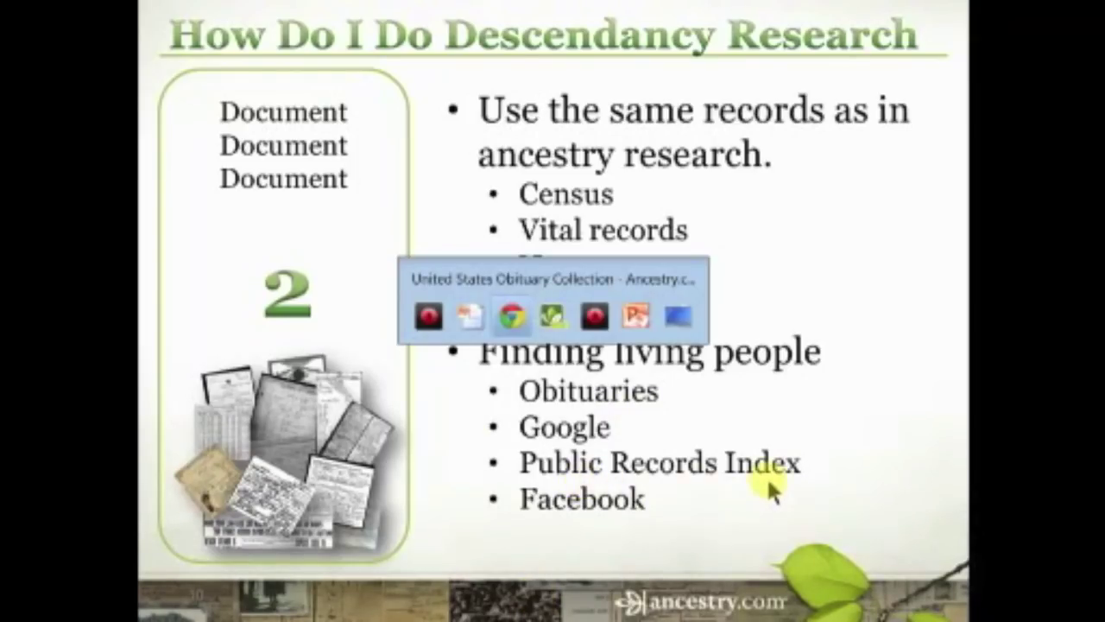
mouse_move(280, 110)
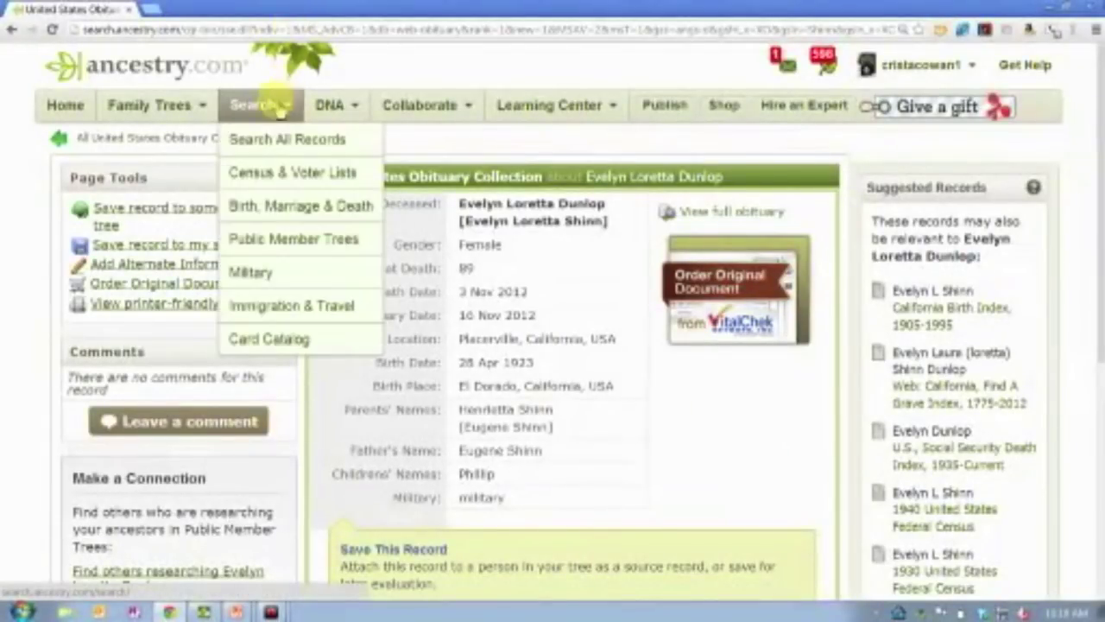
Step: Search Card Catalog titles for 'public record' and open U.S. Public Records Index, Volume 1
left_click(290, 346)
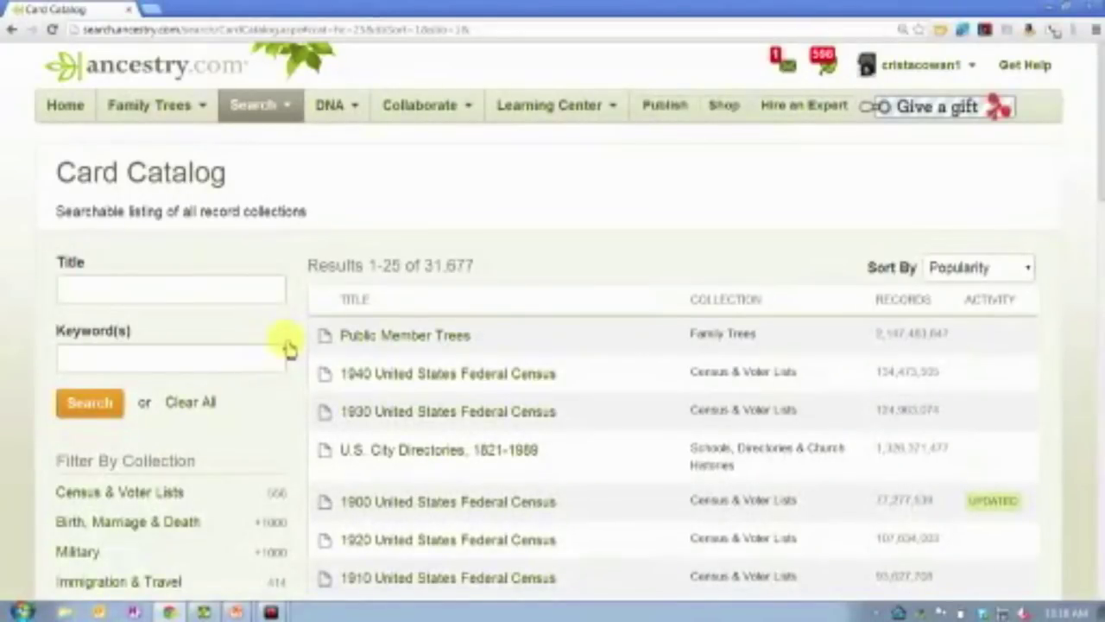
left_click(245, 293)
type("public record")
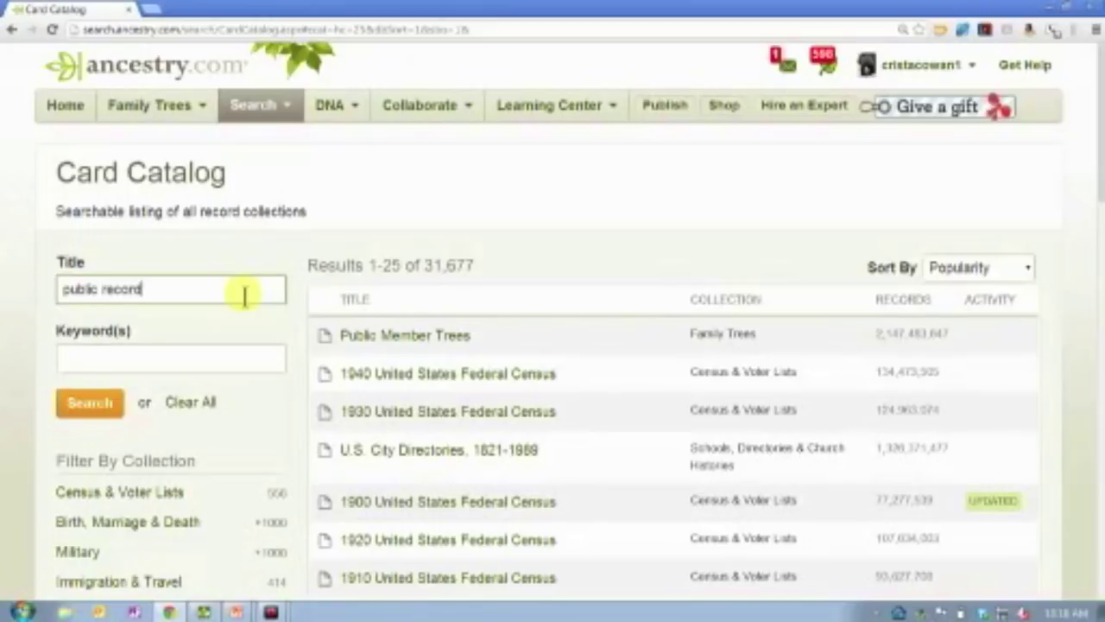
key("Return")
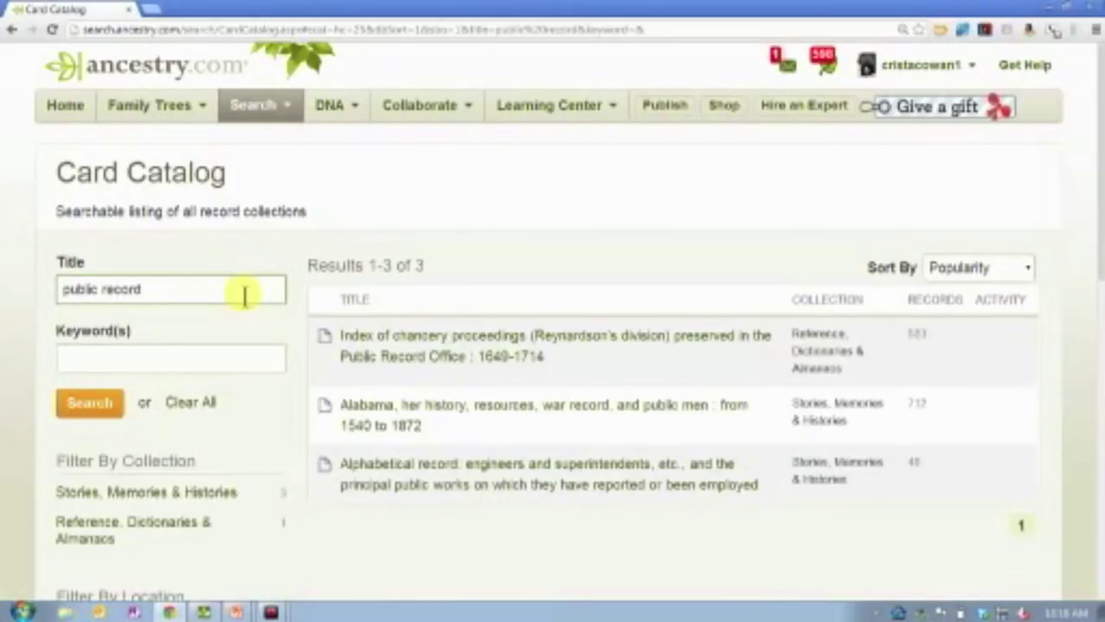
key("Return")
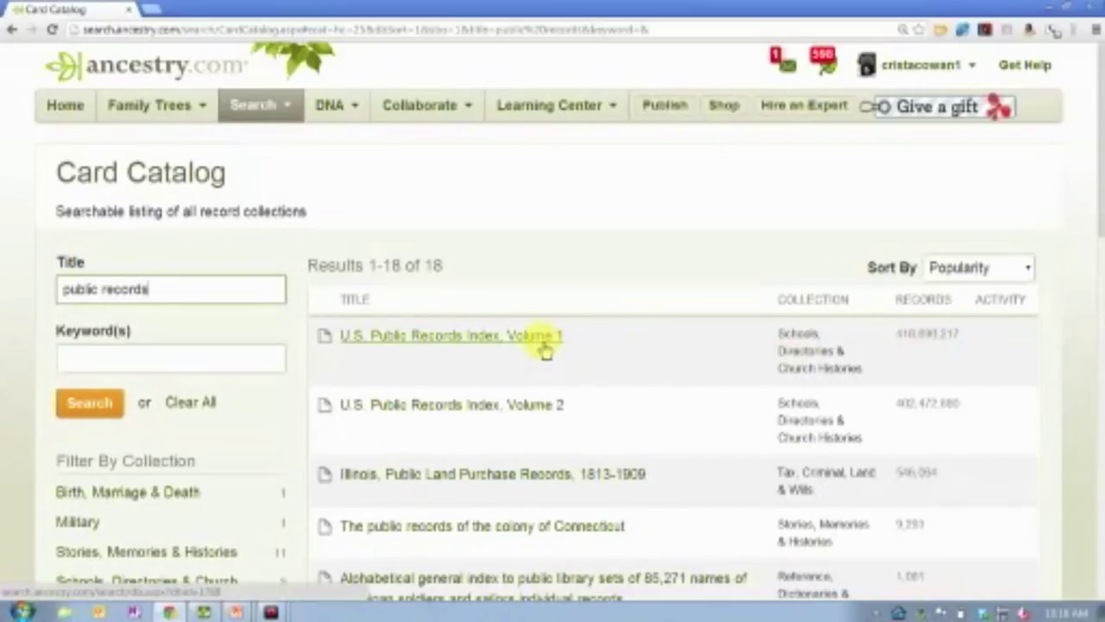
mouse_move(545, 348)
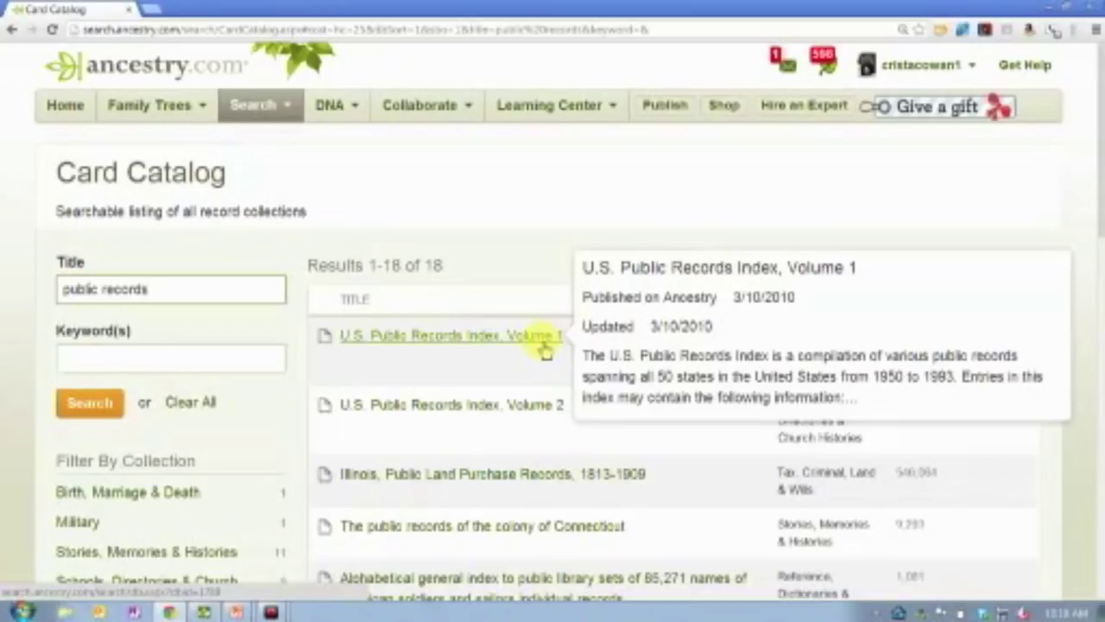
left_click(528, 335)
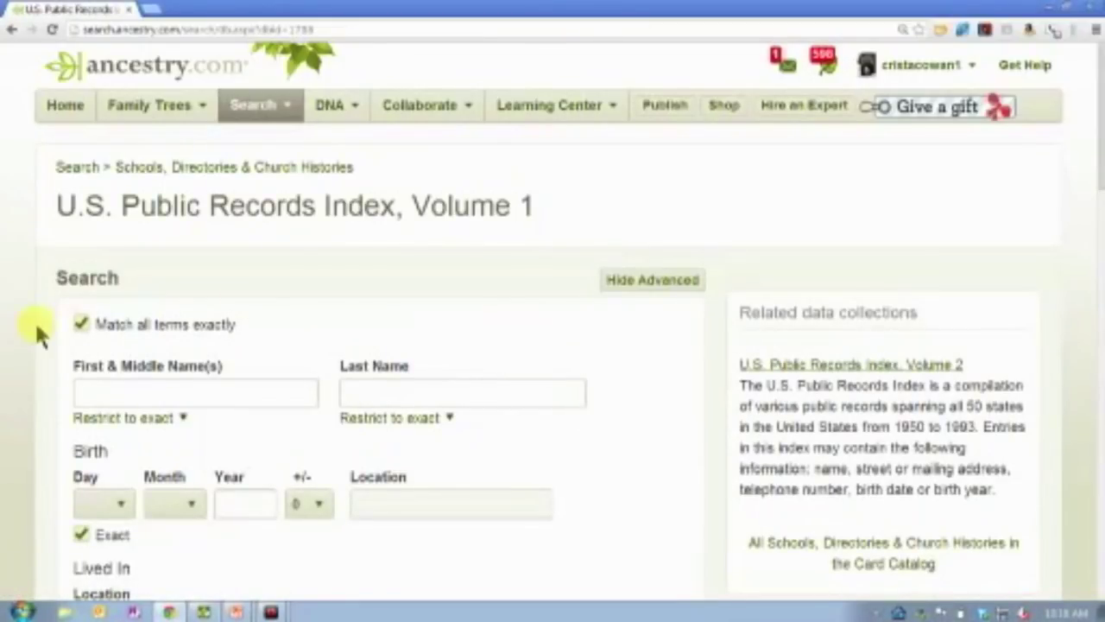
Step: Search Volume 1 by the person's first and last name, bringing up 18 matching records
left_click(100, 398)
type("Rhilip")
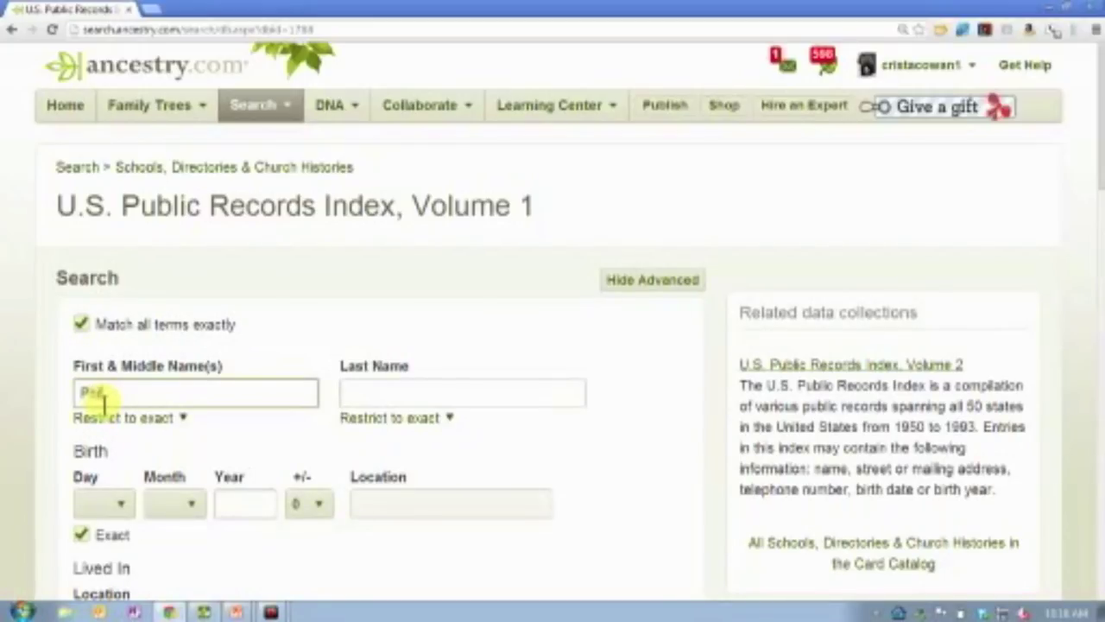
key("Tab")
type("Shinn")
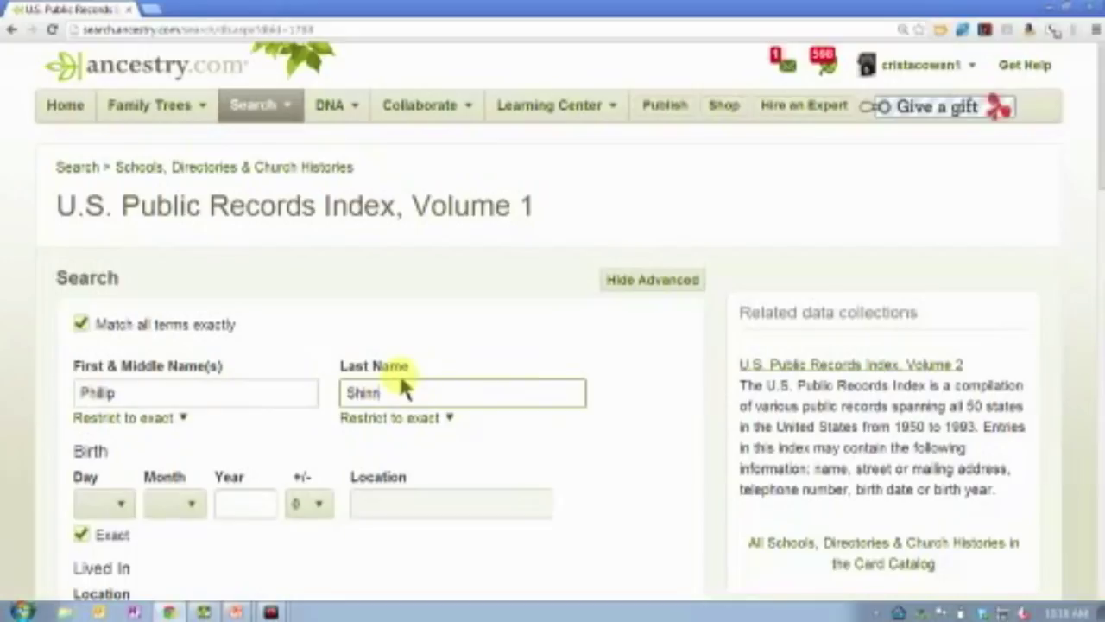
scroll(1096, 153, "down", 3)
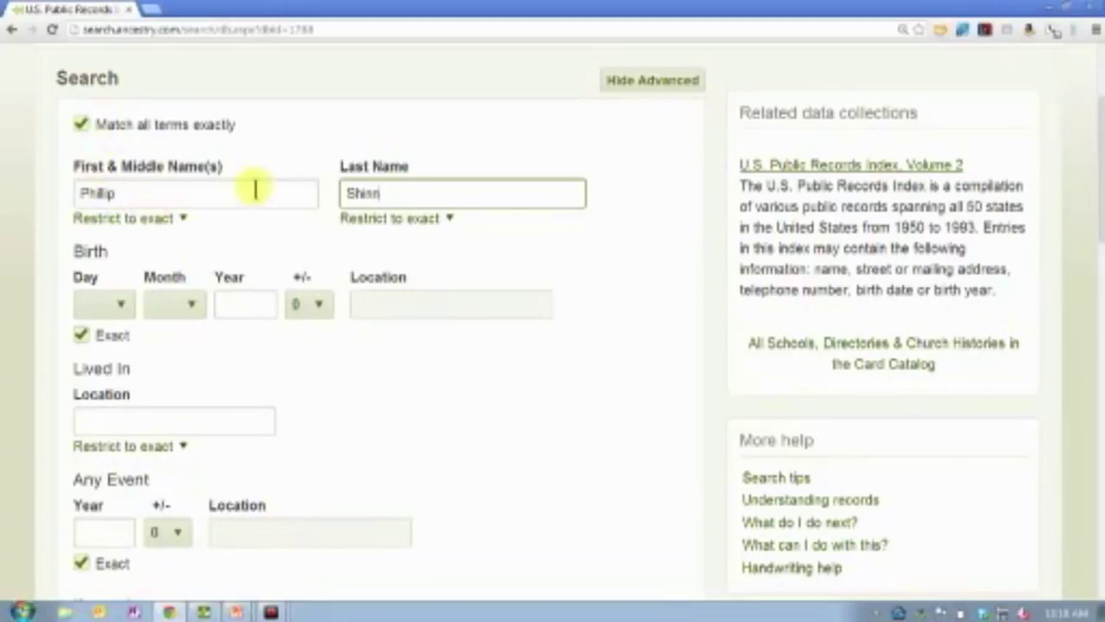
left_click(151, 426)
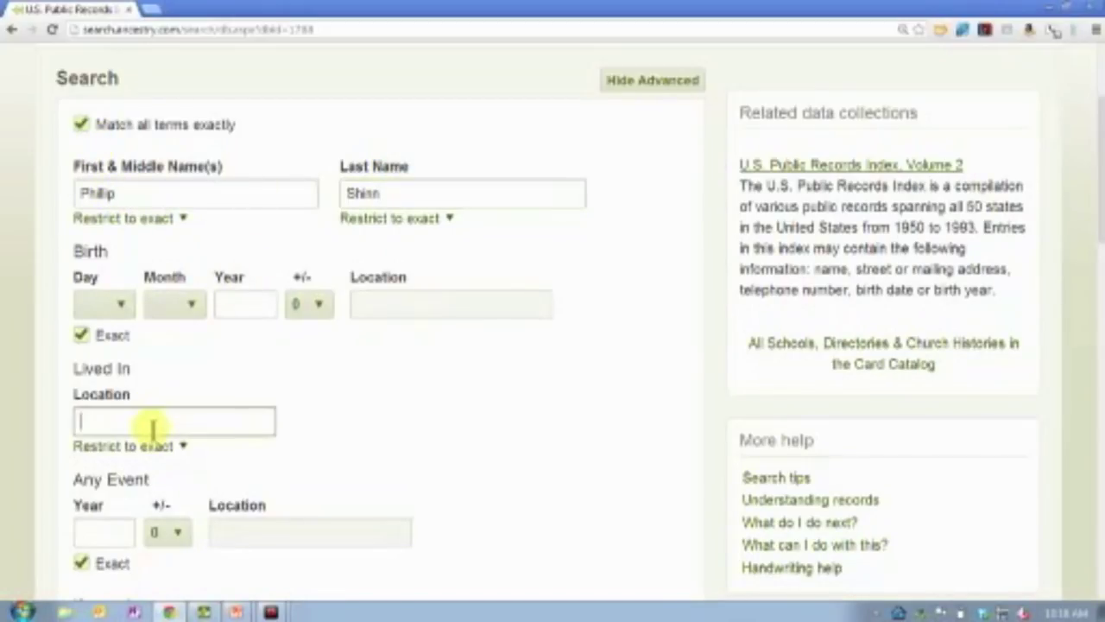
key("Return")
scroll(150, 423, "down", 5)
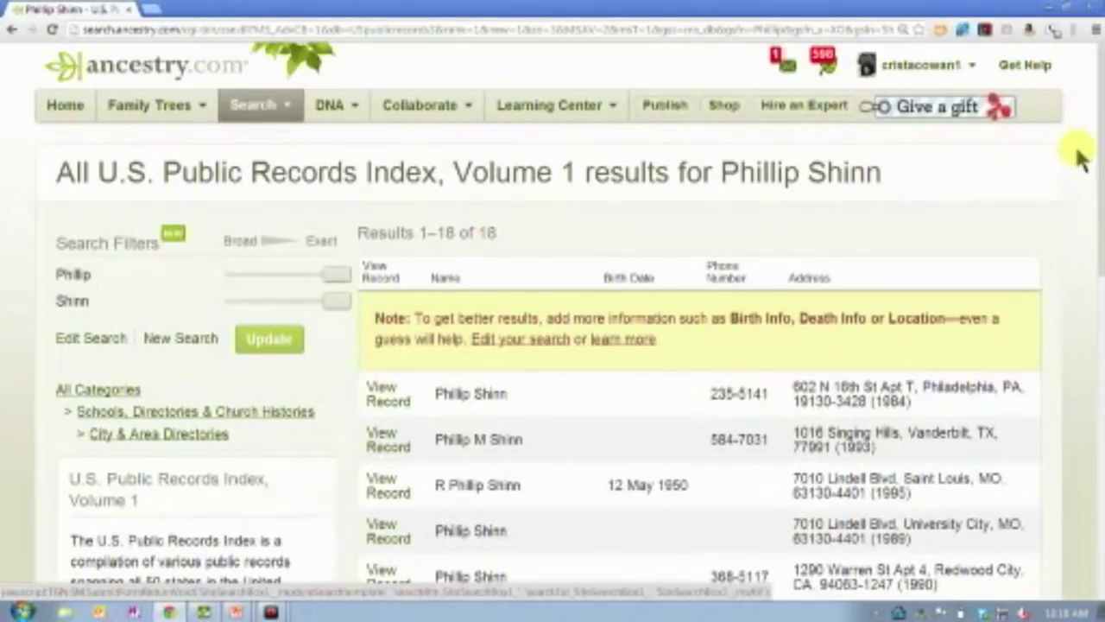
left_click_drag(1096, 145, 1094, 340)
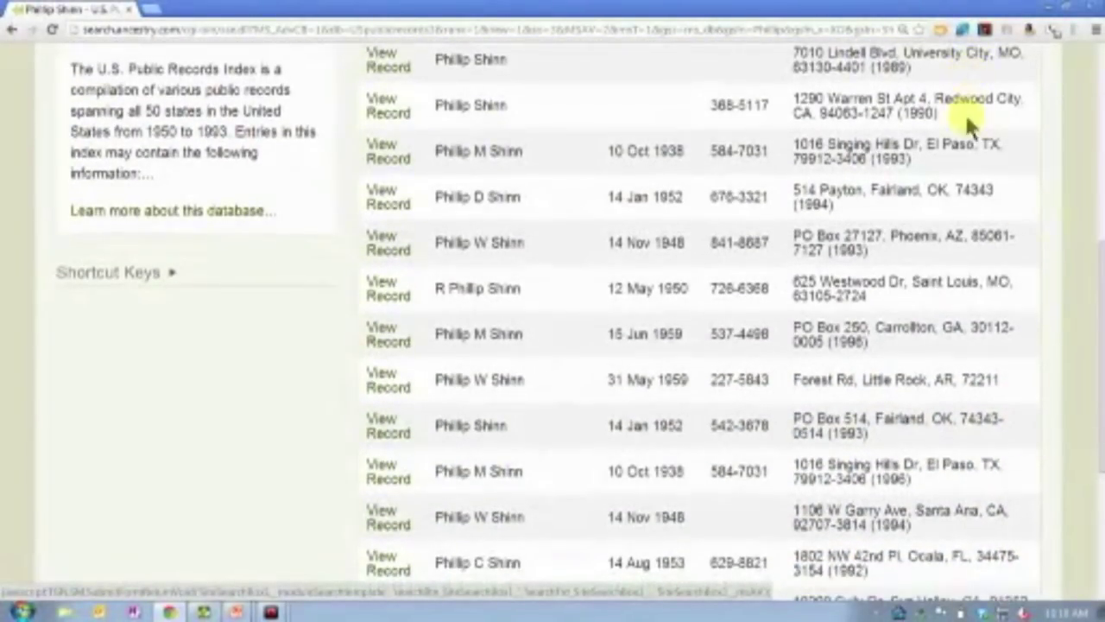
left_click_drag(1095, 321, 1096, 164)
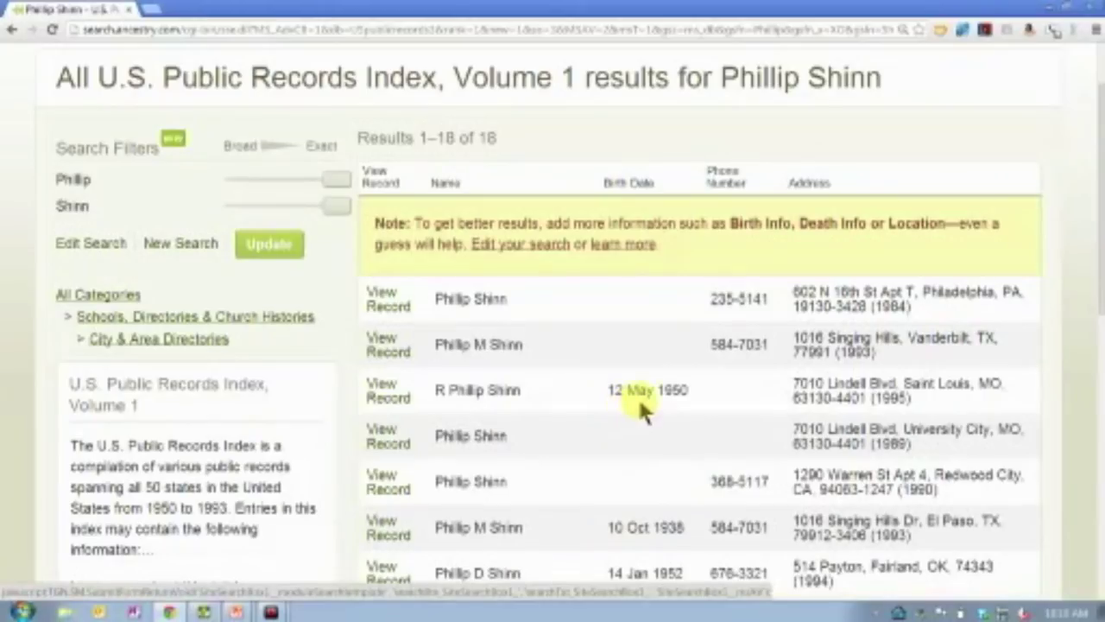
left_click_drag(1096, 147, 1086, 105)
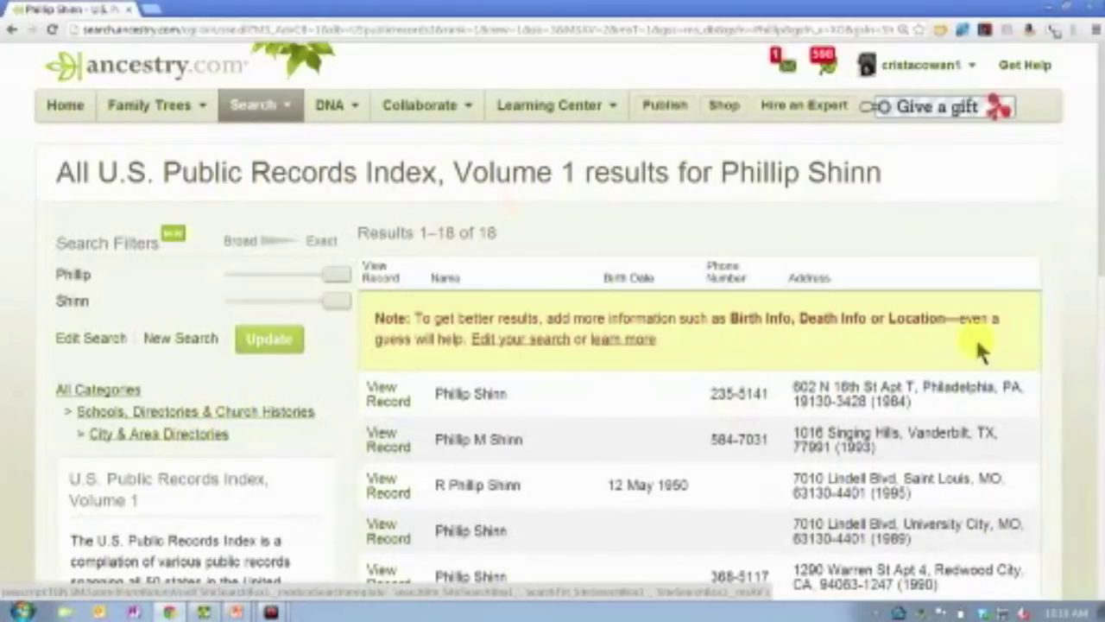
scroll(1100, 86, "down", 2)
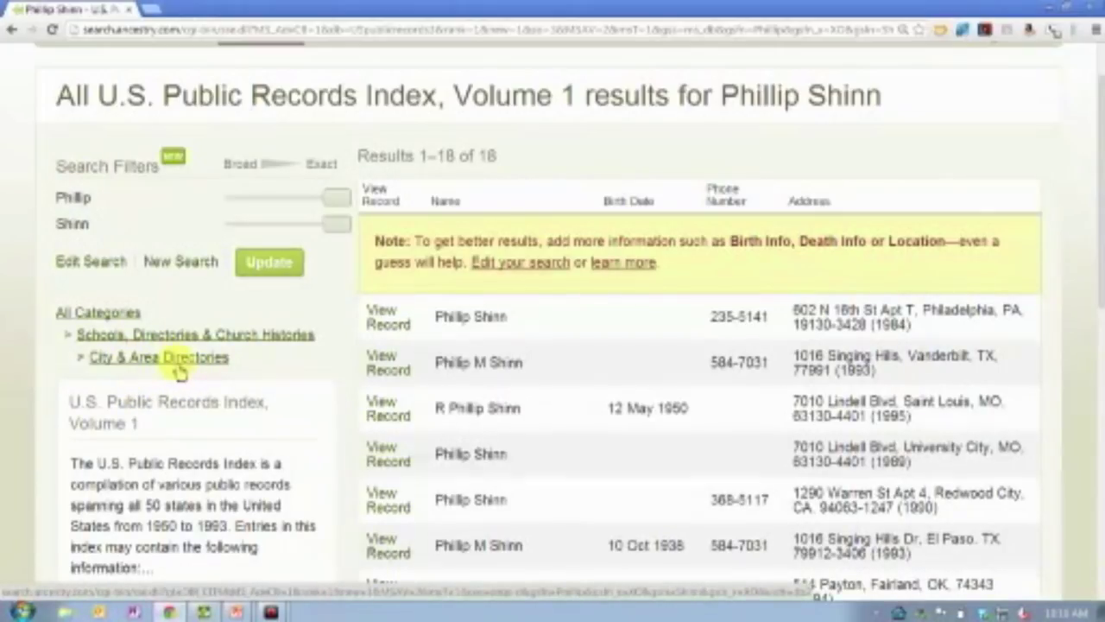
Step: Show the City & Area Directories results and open the 12 U.S. Public Records Index, Volume 2 matches
left_click(133, 355)
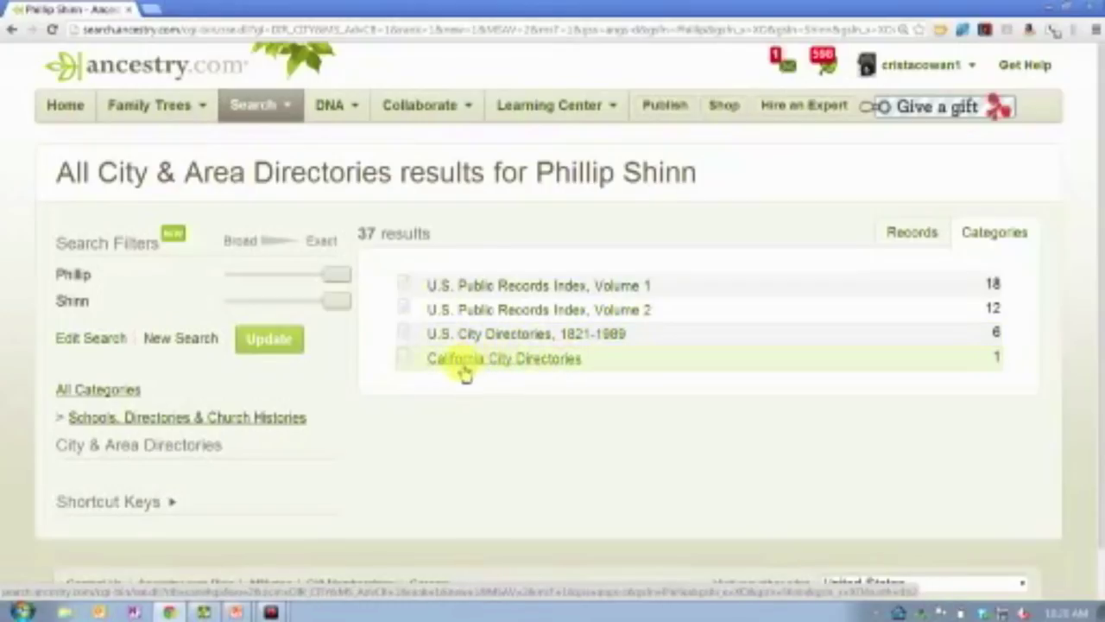
left_click(498, 309)
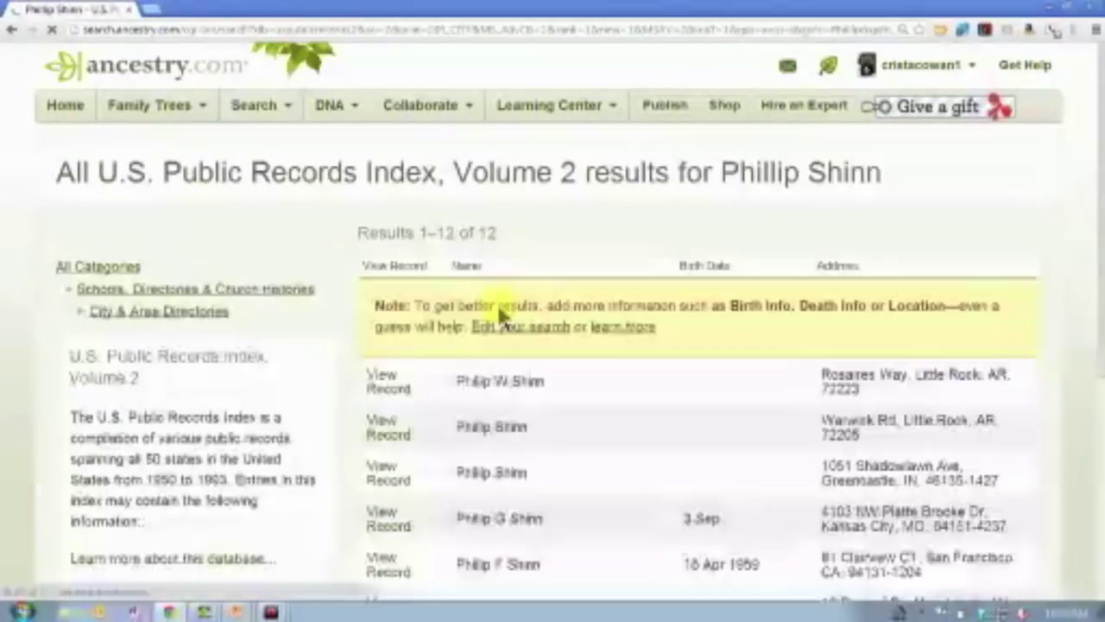
left_click_drag(1101, 138, 1101, 297)
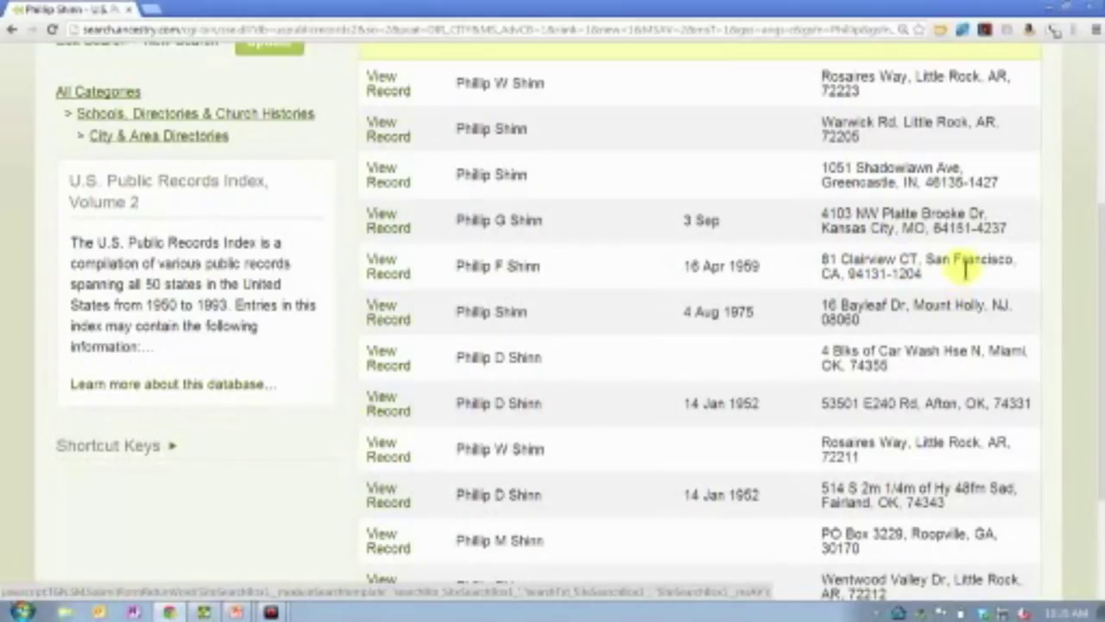
left_click_drag(1092, 326, 1092, 170)
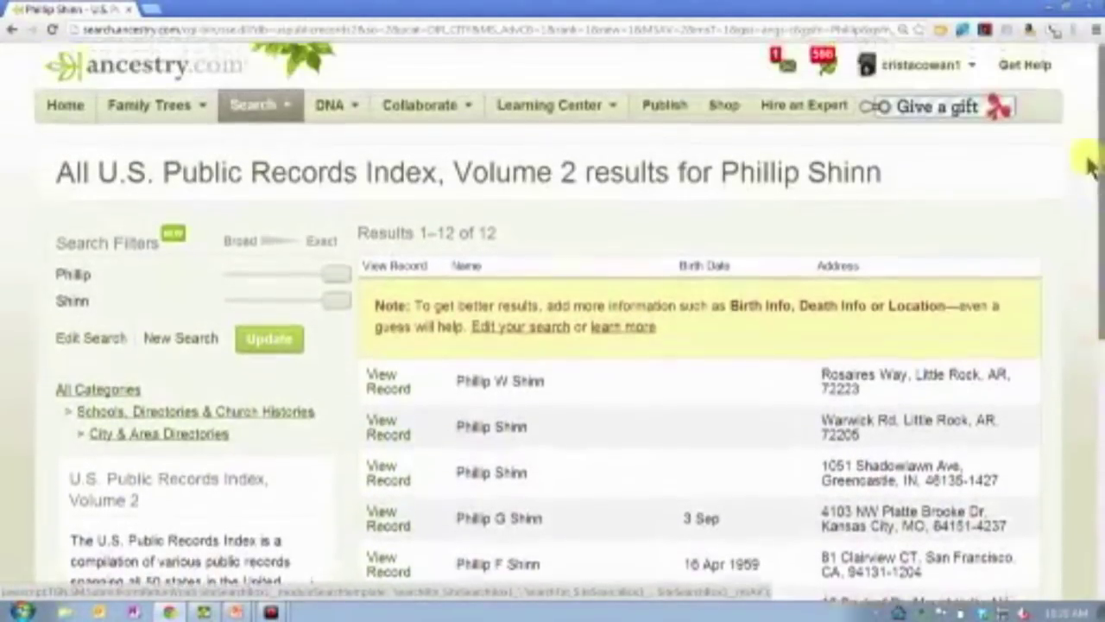
Step: Edit the search to drop the first name and set Lived In to San Francisco, California
left_click(77, 339)
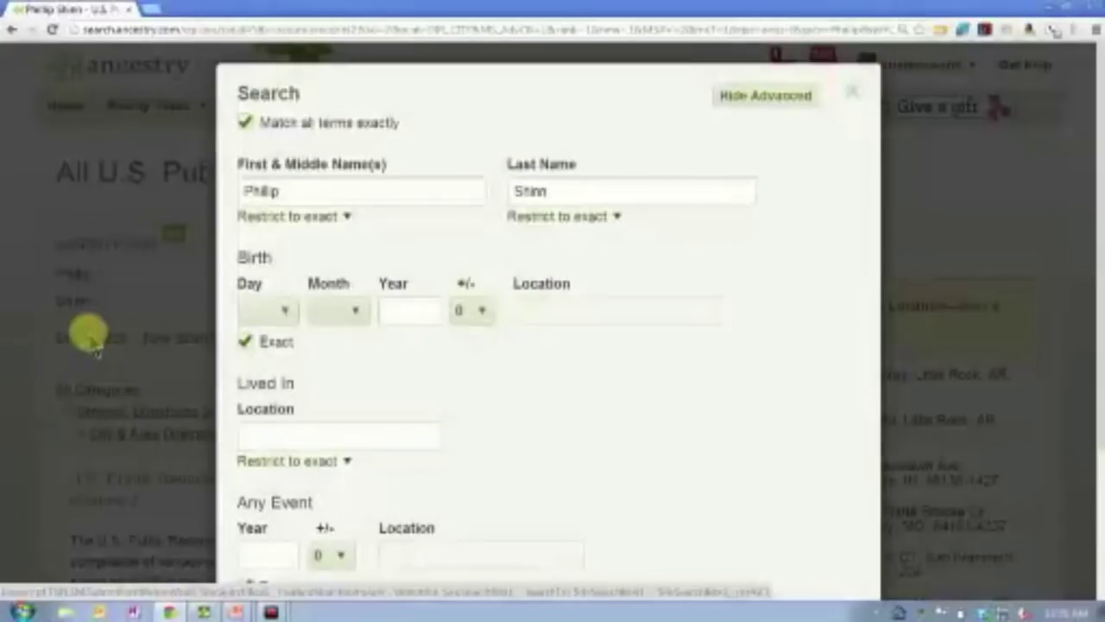
left_click_drag(306, 187, 246, 188)
key("BackSpace")
left_click(265, 434)
type("San Francisco")
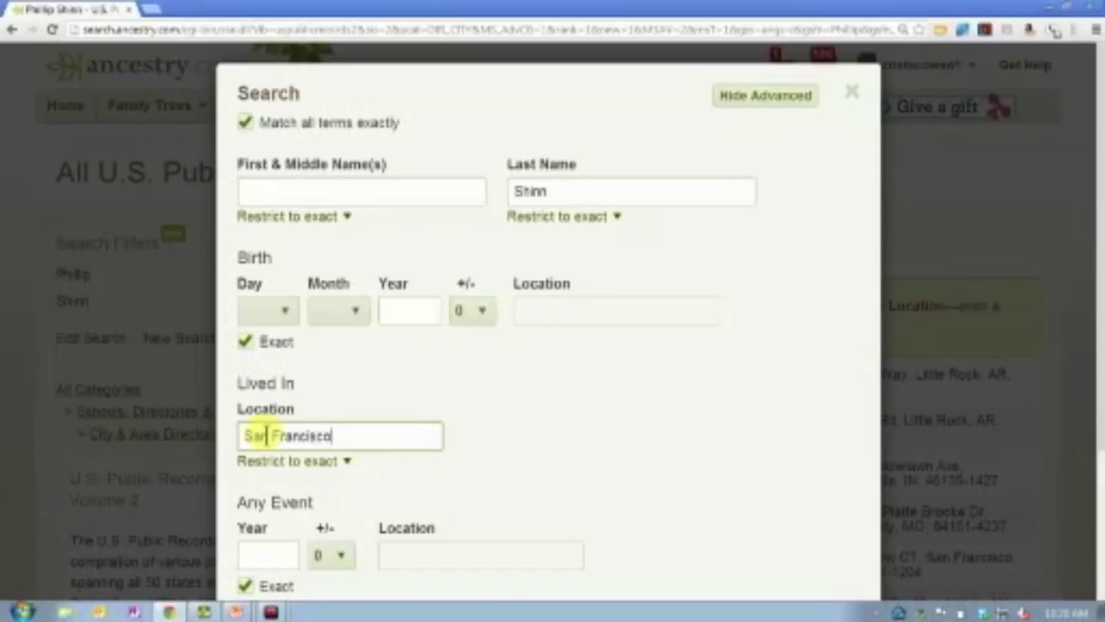
key("Down")
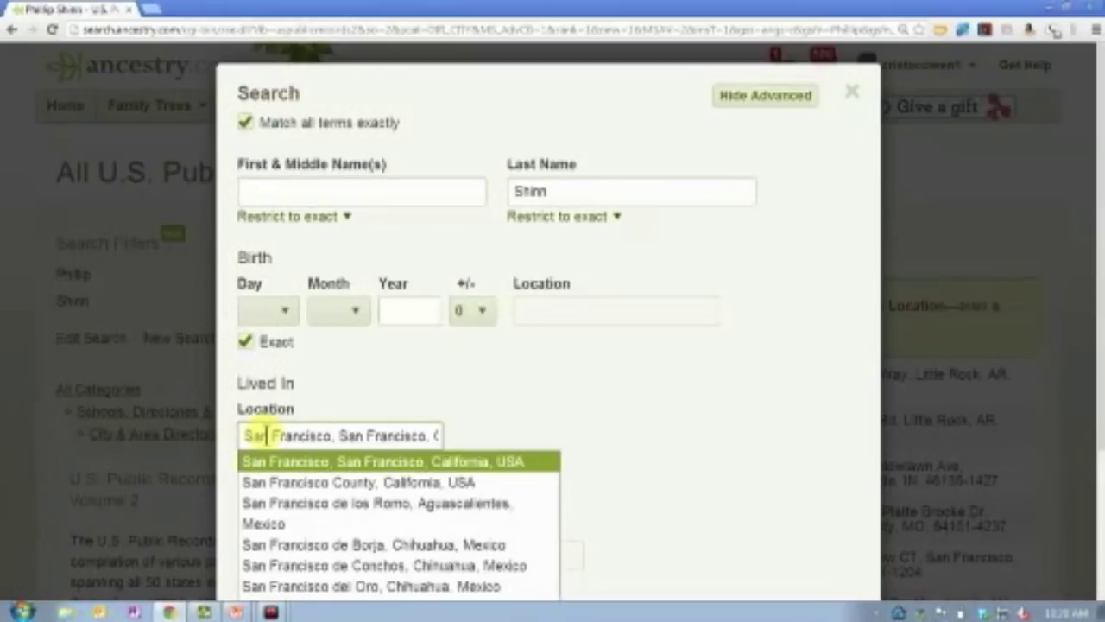
key("Tab")
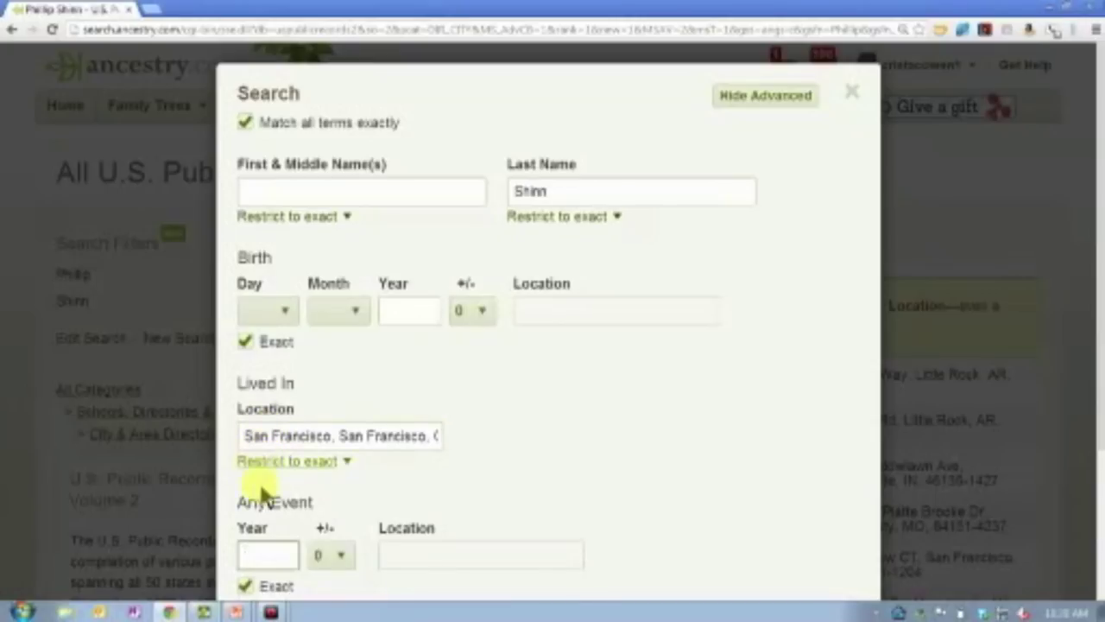
Step: Add the street name as a keyword and run the refined search
left_click_drag(1098, 235, 1085, 382)
left_click(537, 451)
type("dlairview")
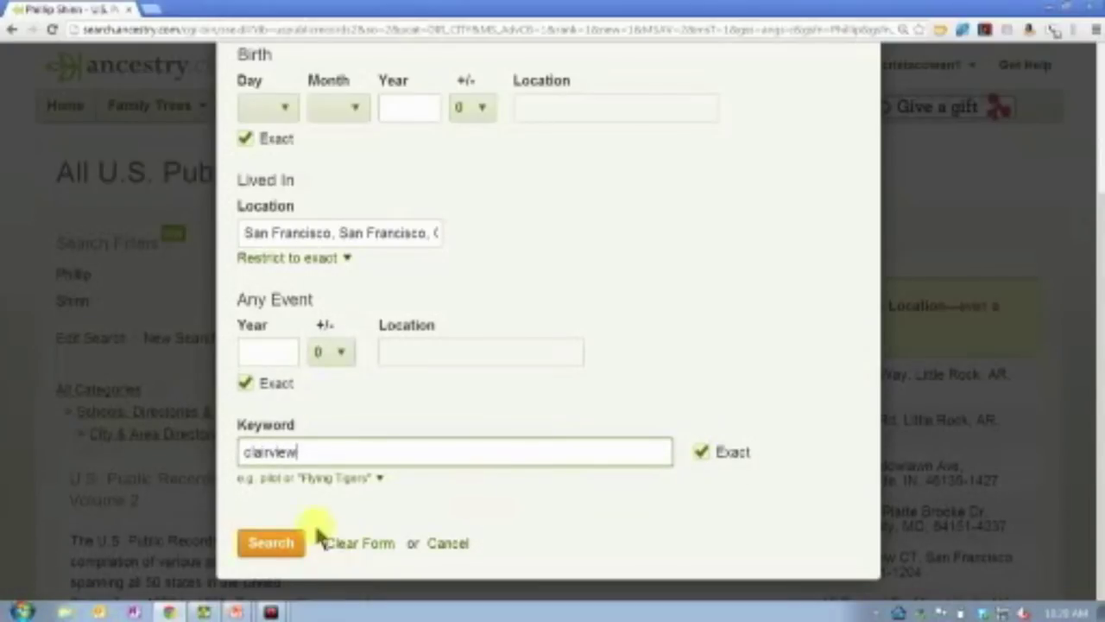
left_click(259, 543)
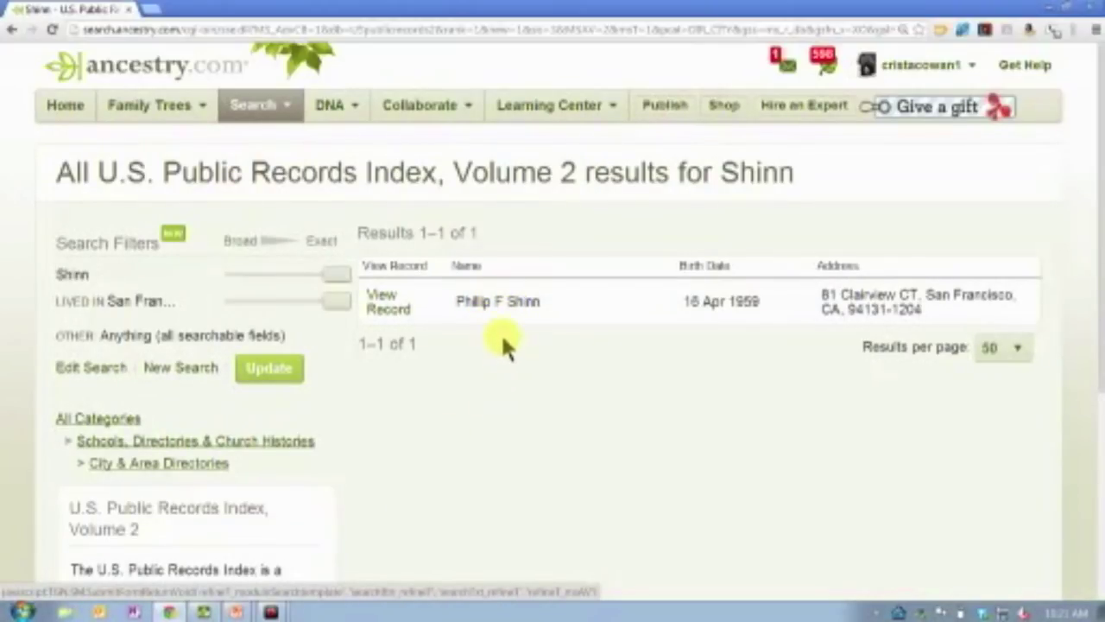
Step: Switch back to the descendancy research slide in PowerPoint
key("alt+Tab")
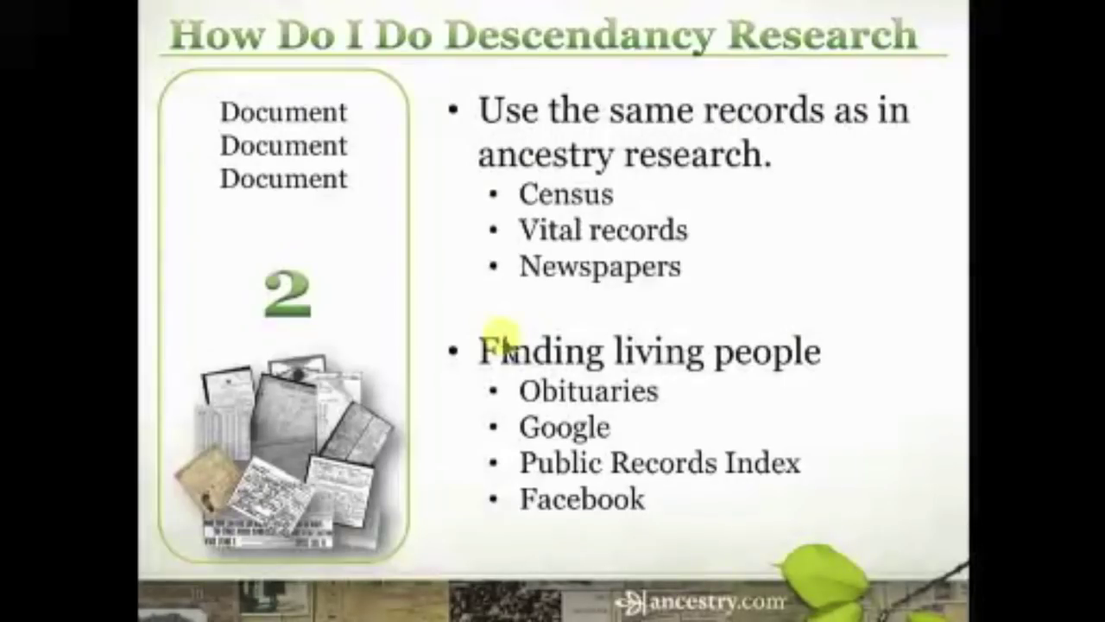